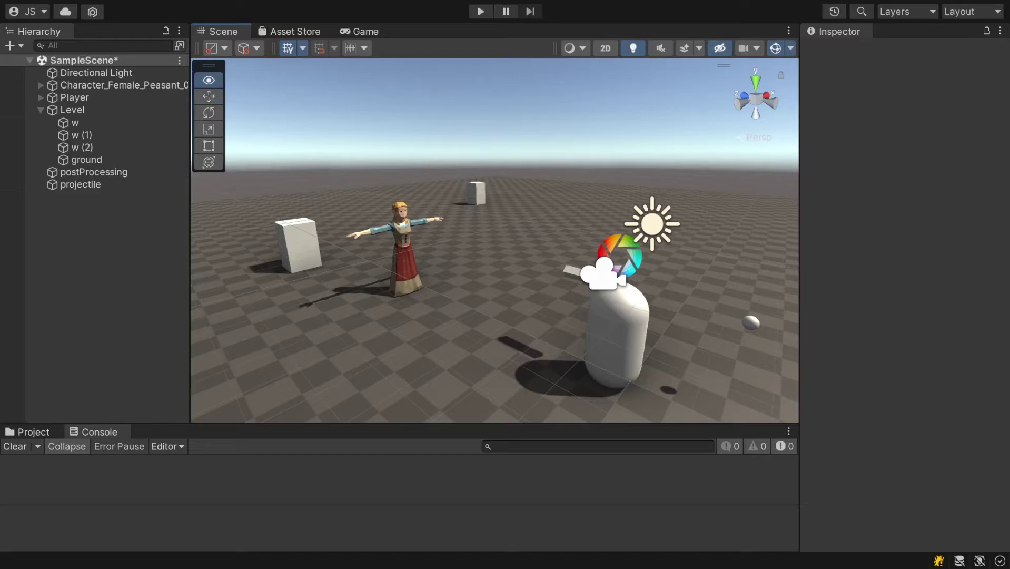
Review the DamageableBodyPart, Damager and DamageSystemHealth scripts in the HealthnDamageSystem General folder
{"action": "left_click_drag", "start_coordinate": [474, 264], "coordinate": [416, 277], "text": "alt"}
{"action": "left_click", "coordinate": [32, 431]}
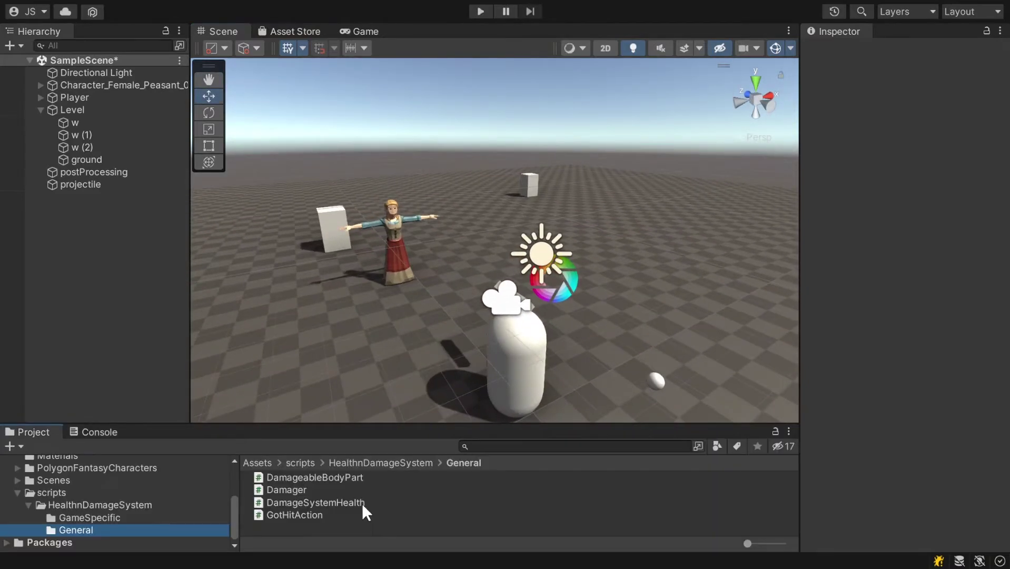
{"action": "left_click", "coordinate": [301, 478]}
{"action": "left_click", "coordinate": [298, 489]}
{"action": "left_click", "coordinate": [299, 503]}
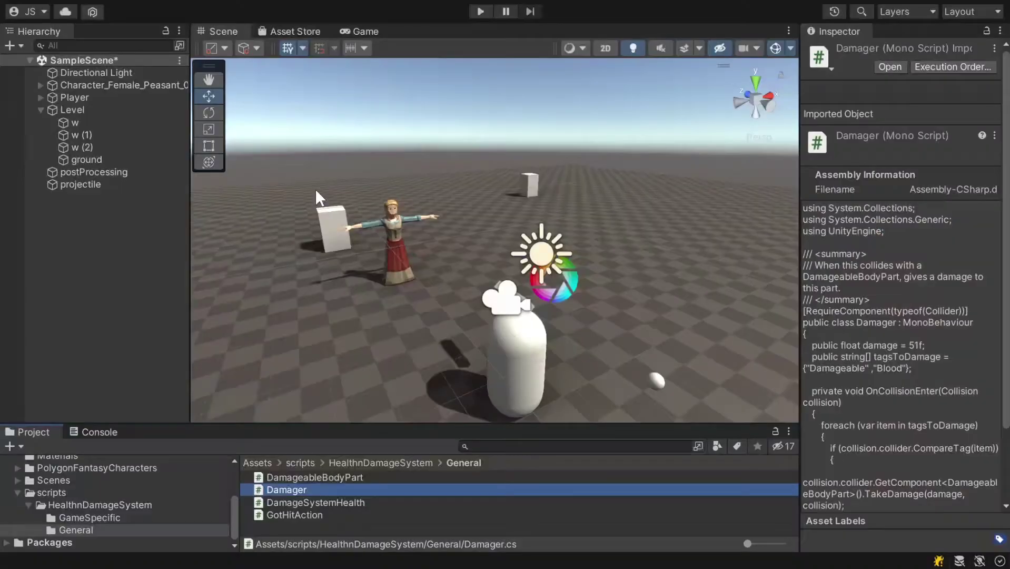
Attach the DamageSystemHealth script to the female peasant character
{"action": "left_click", "coordinate": [71, 97]}
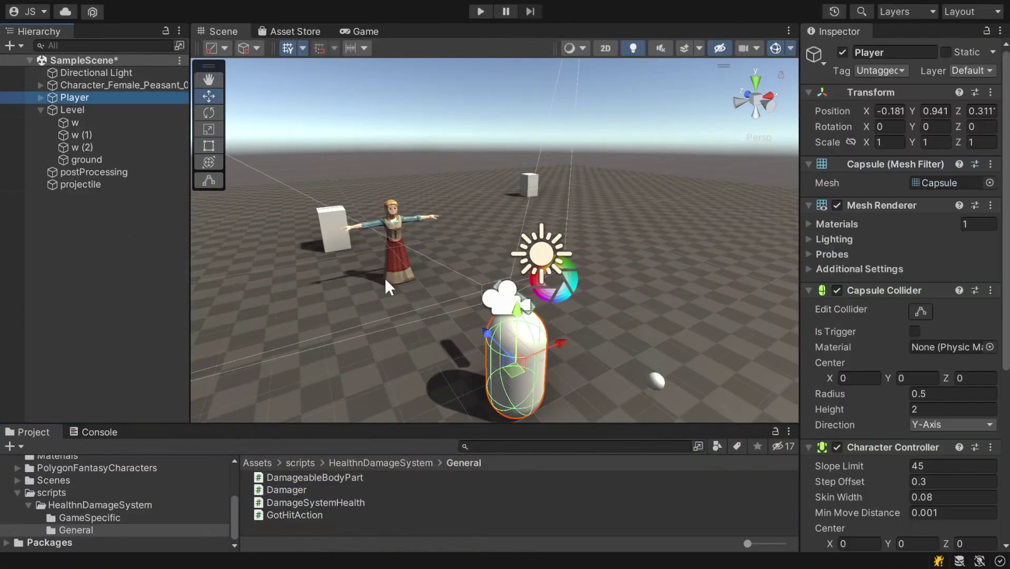
{"action": "left_click_drag", "start_coordinate": [546, 226], "coordinate": [363, 251], "text": "alt"}
{"action": "left_click_drag", "start_coordinate": [215, 211], "coordinate": [348, 237], "text": "alt"}
{"action": "left_click", "coordinate": [92, 86]}
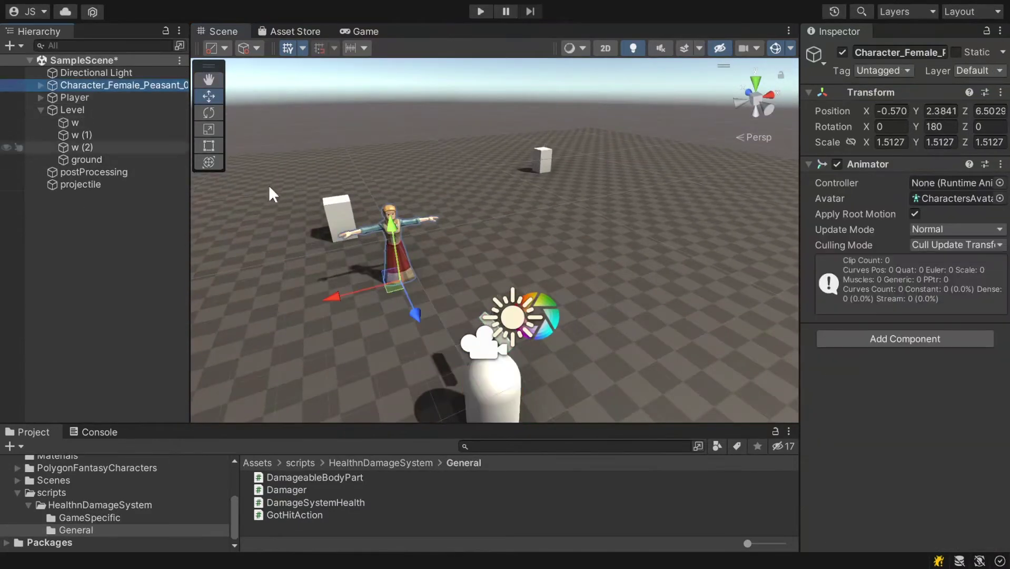
{"action": "left_click_drag", "start_coordinate": [589, 318], "coordinate": [515, 283], "text": "alt"}
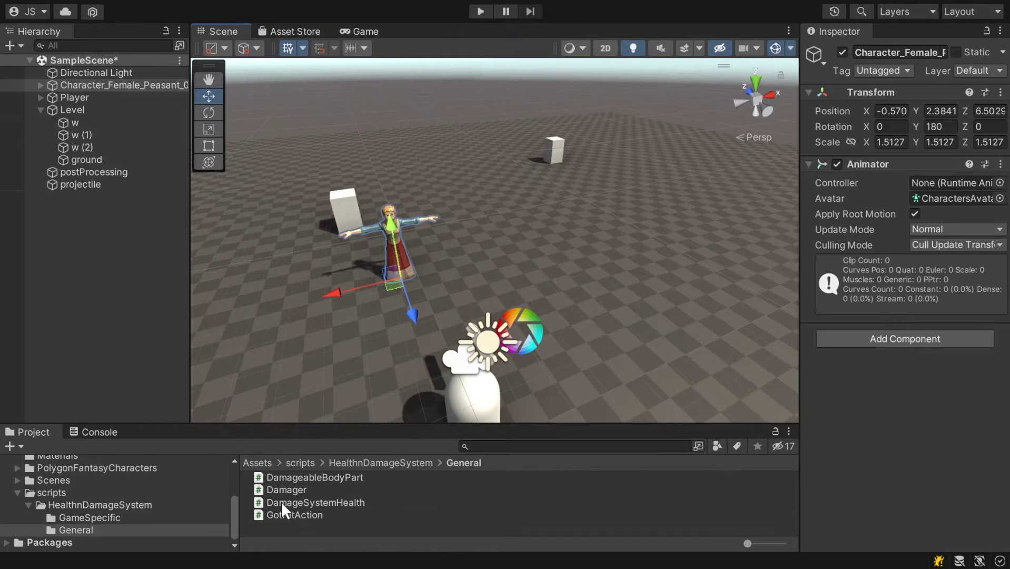
{"action": "left_click_drag", "start_coordinate": [280, 501], "coordinate": [870, 477]}
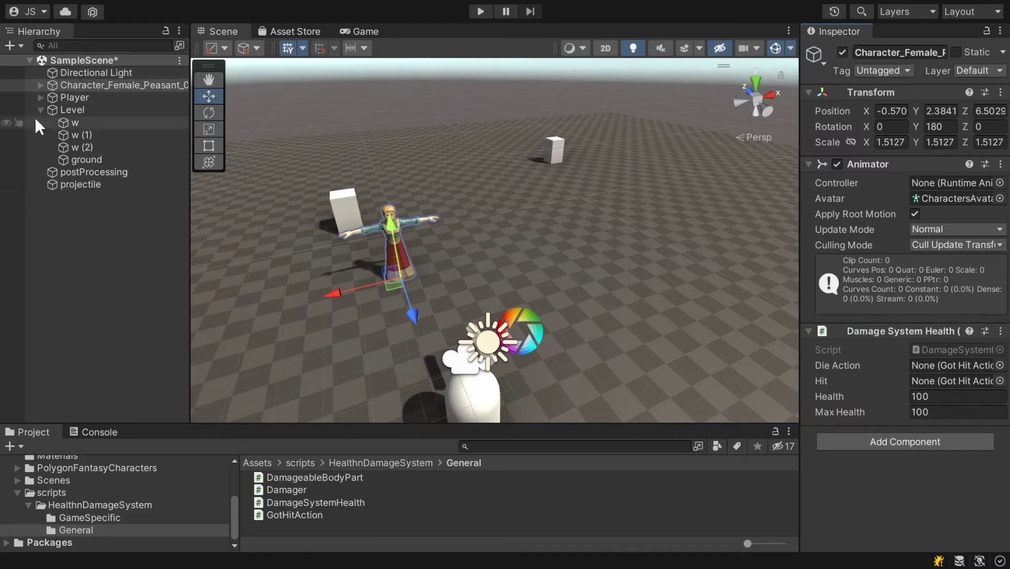
Add a box collider to the character's Spine_03 bone, sized 0.53 × 0.33 × 0.41 with its center at X 0.11, Y -0.03
{"action": "left_click", "coordinate": [41, 85]}
{"action": "left_click", "coordinate": [71, 101]}
{"action": "left_click", "coordinate": [51, 110]}
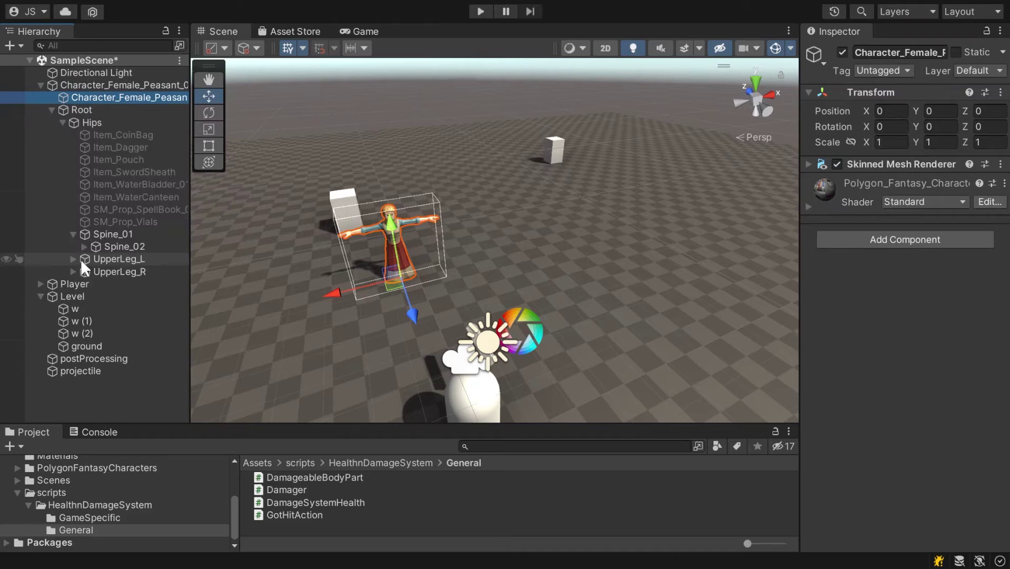
{"action": "double_click", "coordinate": [81, 259]}
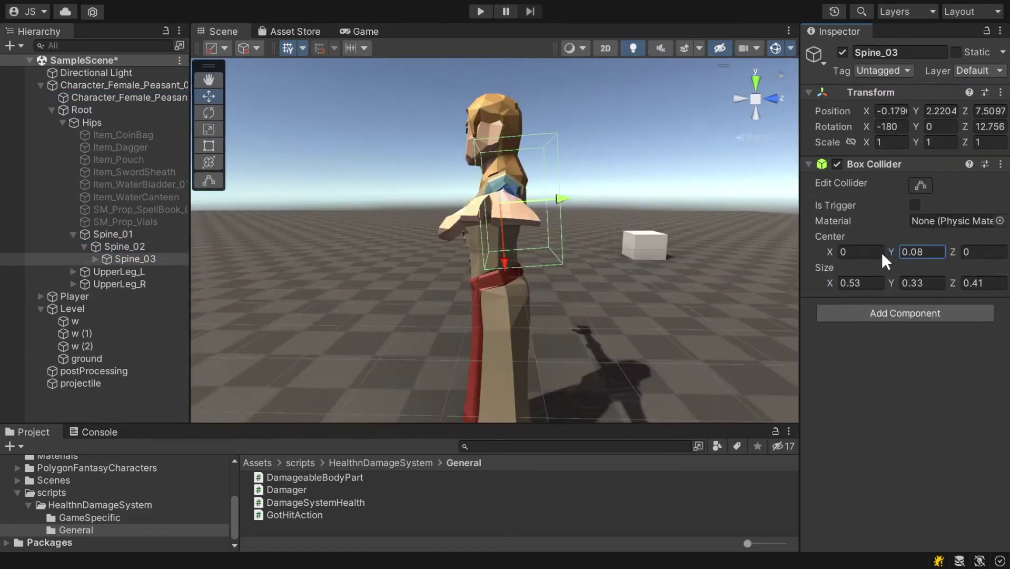
{"action": "left_click_drag", "start_coordinate": [882, 255], "coordinate": [834, 253]}
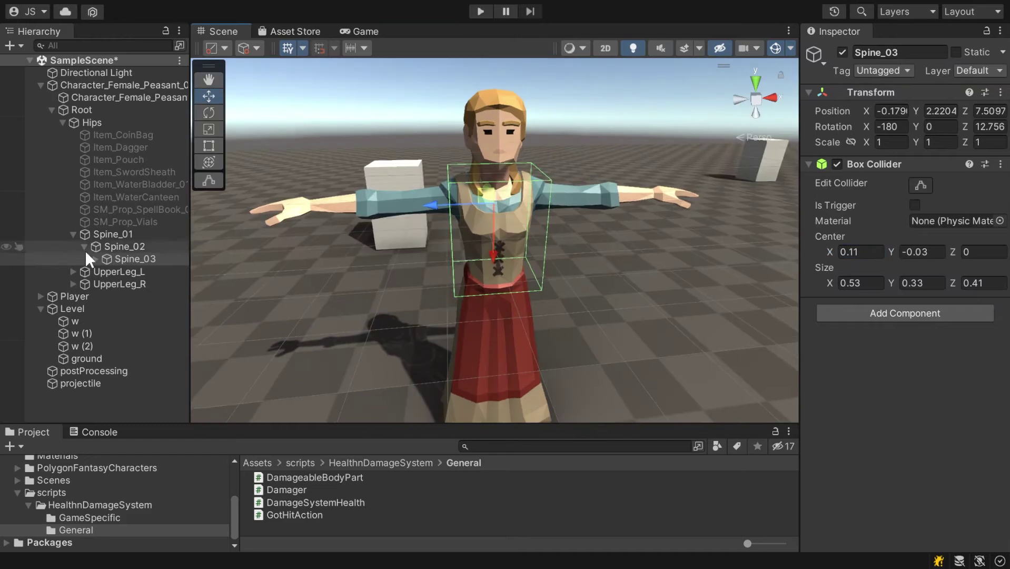
Add a sphere collider to the character's Head bone with radius 0.16 and center Y 0.08
{"action": "left_click", "coordinate": [95, 259]}
{"action": "left_click", "coordinate": [145, 333]}
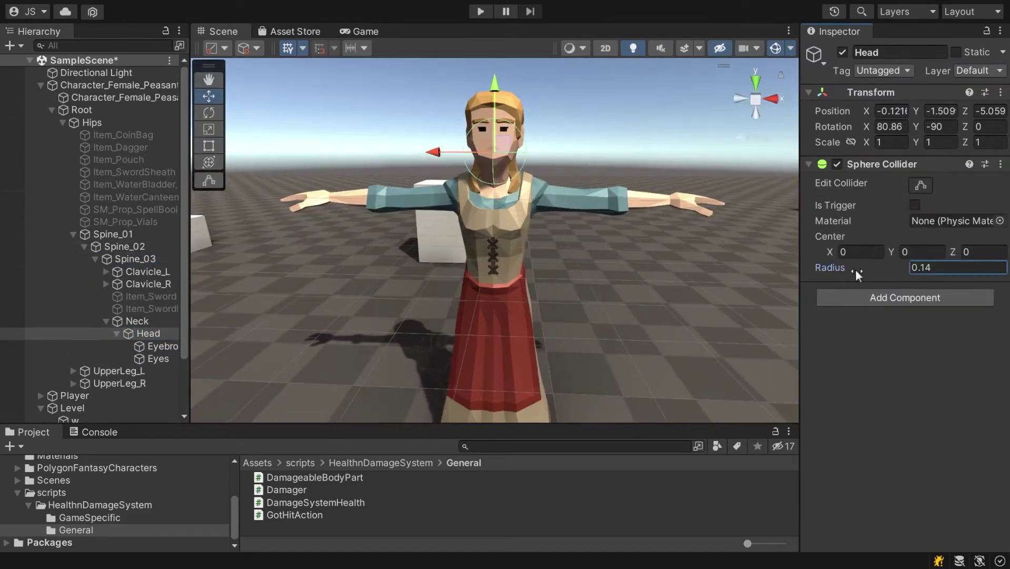
{"action": "left_click", "coordinate": [901, 253]}
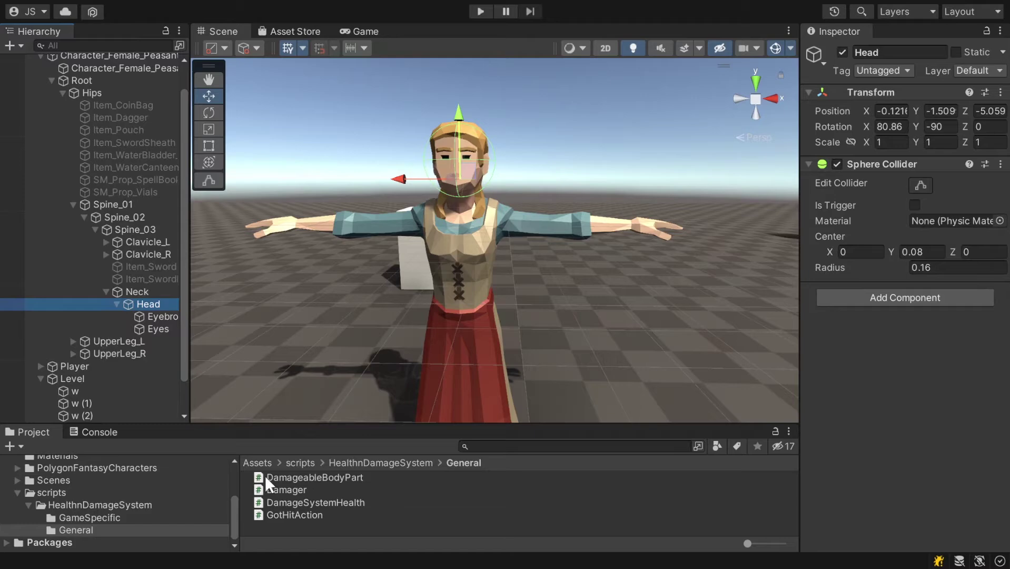
Attach the DamageableBodyPart script to the Head with a damage multiplier of 3, and to Spine_03
{"action": "left_click_drag", "start_coordinate": [266, 475], "coordinate": [931, 435]}
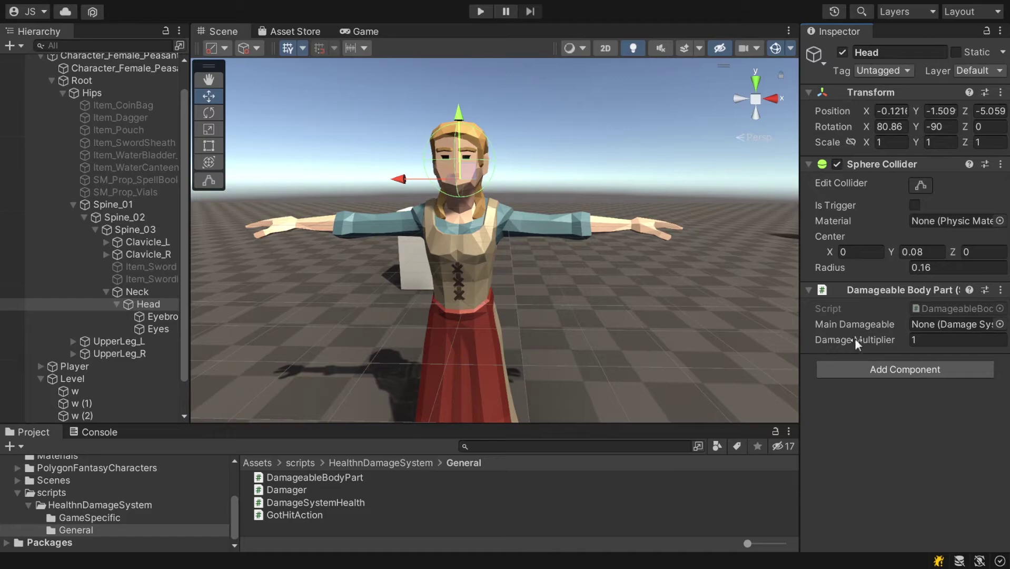
{"action": "left_click", "coordinate": [932, 342]}
{"action": "left_click", "coordinate": [135, 230]}
{"action": "left_click_drag", "start_coordinate": [287, 477], "coordinate": [864, 377]}
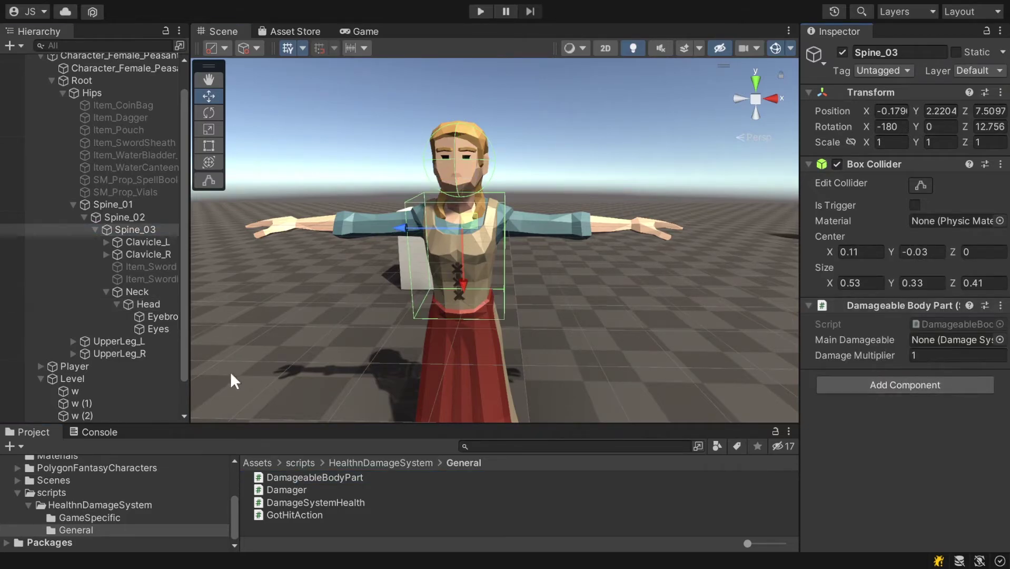
Assign the female peasant character as Main Damageable on both the Spine_03 and Head body parts
{"action": "left_click_drag", "start_coordinate": [100, 58], "coordinate": [942, 340]}
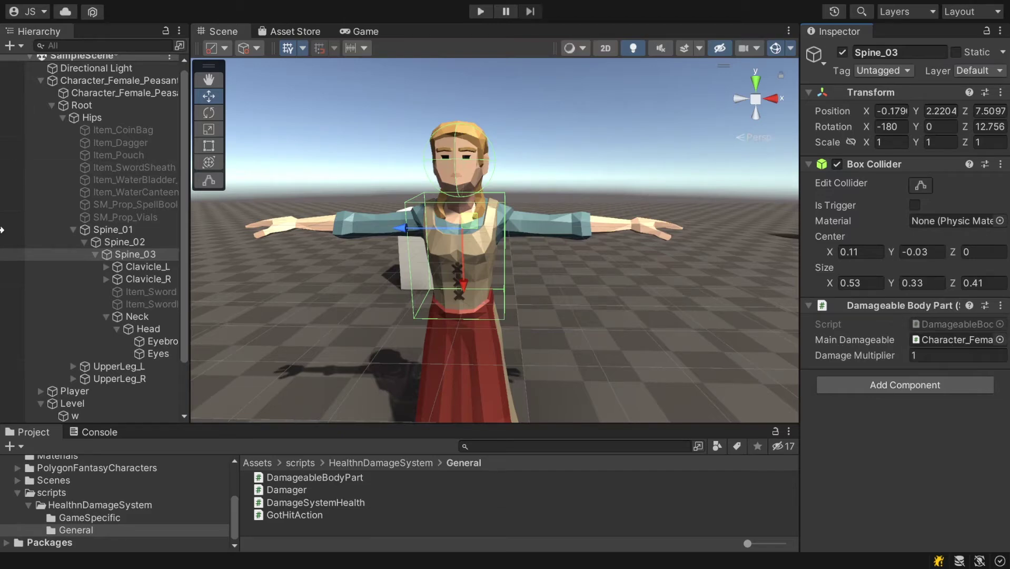
{"action": "left_click", "coordinate": [456, 167]}
{"action": "left_click", "coordinate": [456, 166]}
{"action": "left_click_drag", "start_coordinate": [106, 80], "coordinate": [956, 324]}
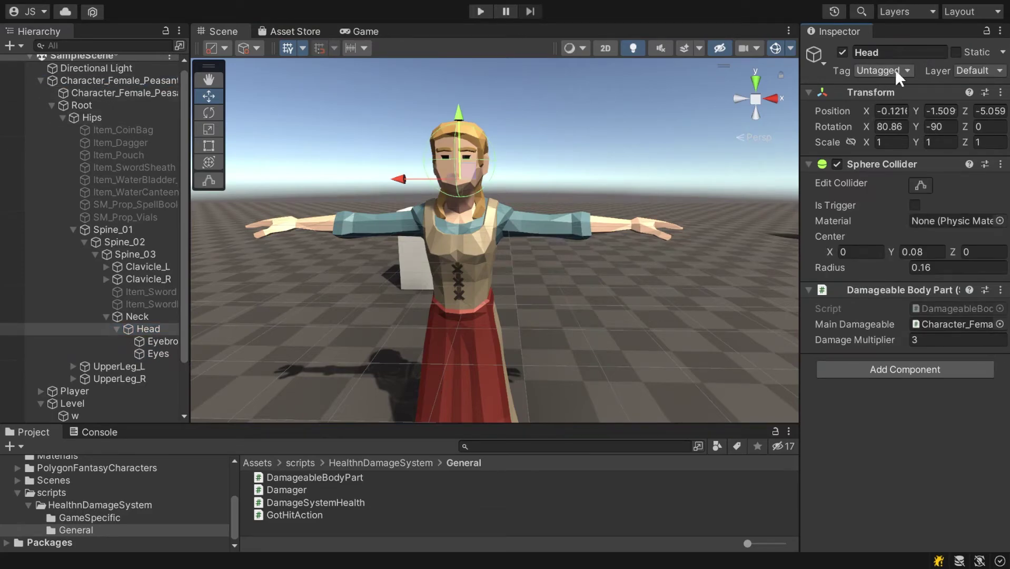
Assign the damageable tag to both the Head and Spine_03 bones
{"action": "left_click", "coordinate": [891, 188]}
{"action": "left_click", "coordinate": [133, 255]}
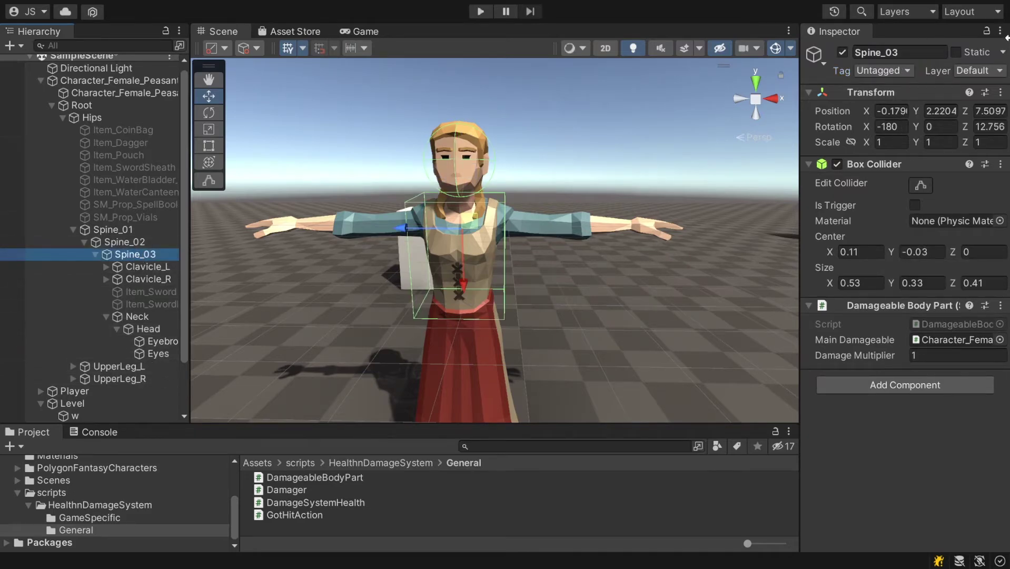
{"action": "left_click", "coordinate": [895, 70]}
{"action": "left_click", "coordinate": [891, 188]}
Open the HitAction script from the GameSpecific folder in Visual Studio and examine its base class, GotHit override and log statement
{"action": "scroll", "coordinate": [124, 125], "scroll_direction": "up", "scroll_amount": 1}
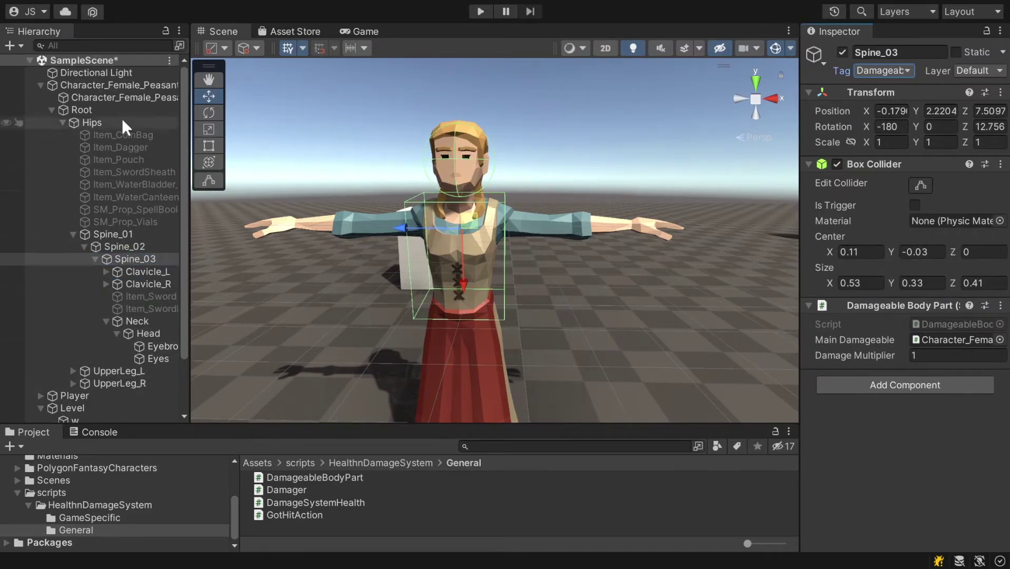
{"action": "left_click", "coordinate": [81, 88]}
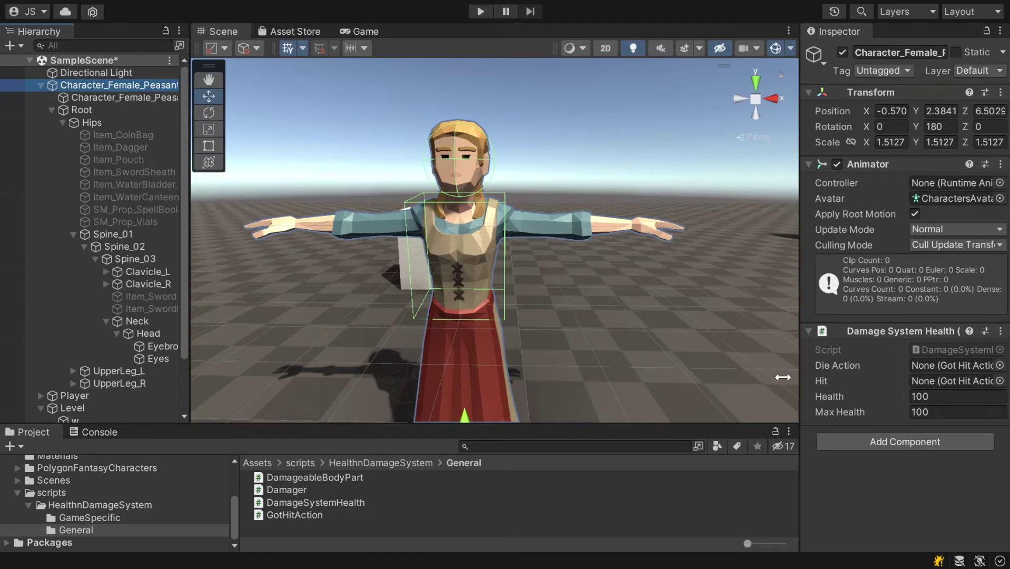
{"action": "left_click", "coordinate": [105, 517]}
{"action": "left_click", "coordinate": [272, 486]}
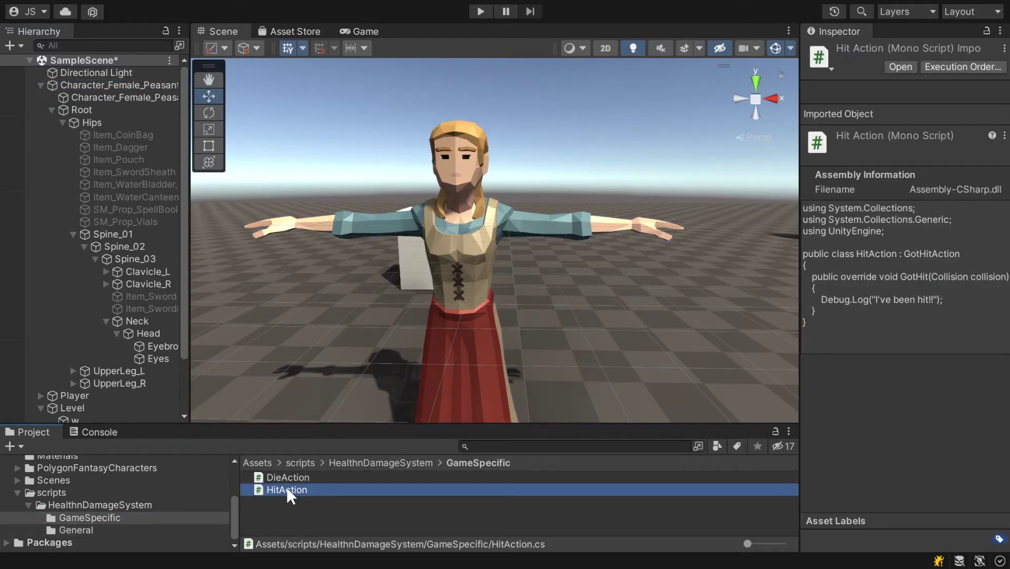
{"action": "double_click", "coordinate": [287, 487]}
{"action": "left_click", "coordinate": [392, 291]}
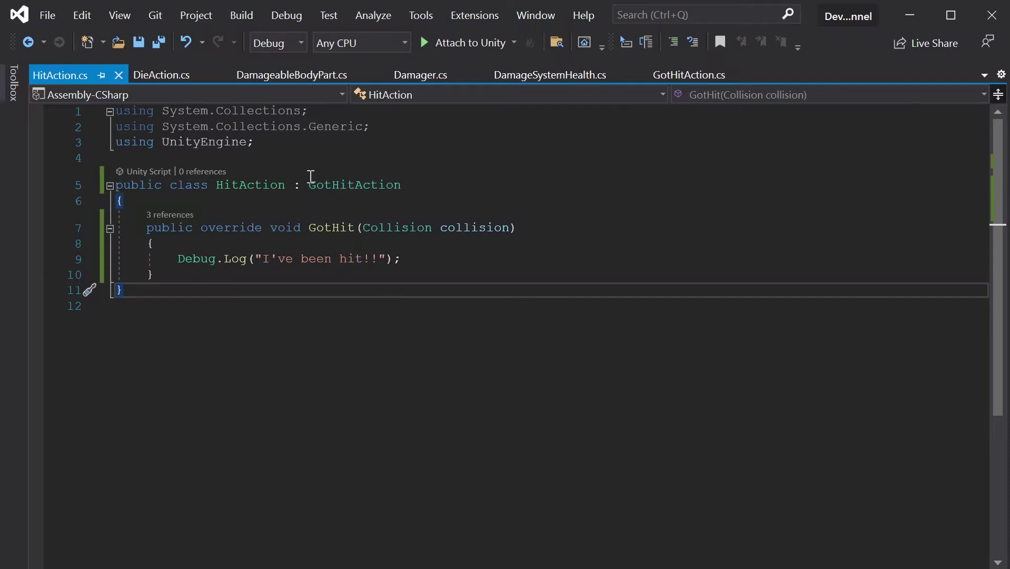
{"action": "left_click_drag", "start_coordinate": [311, 184], "coordinate": [435, 187]}
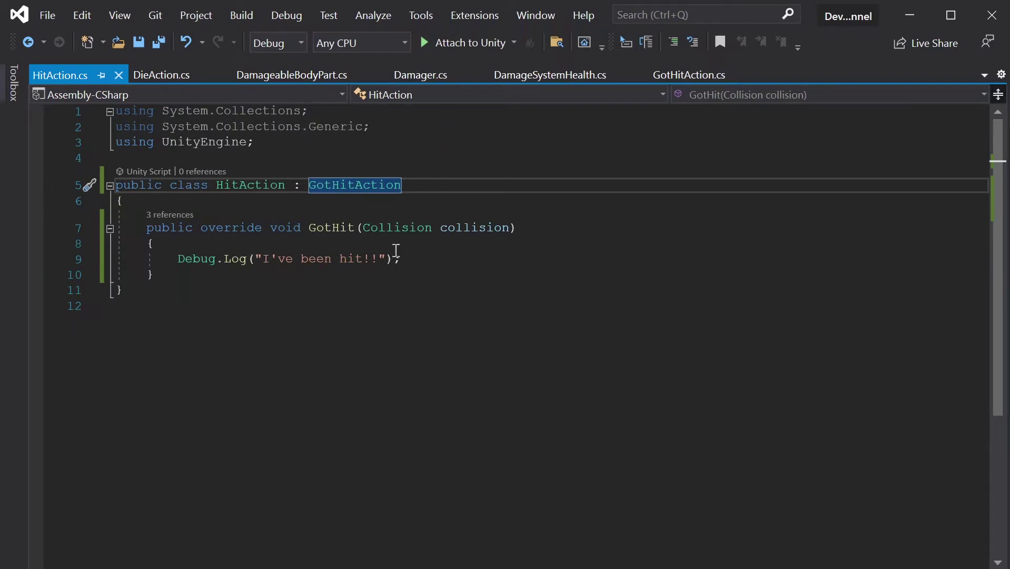
{"action": "left_click_drag", "start_coordinate": [310, 227], "coordinate": [351, 224]}
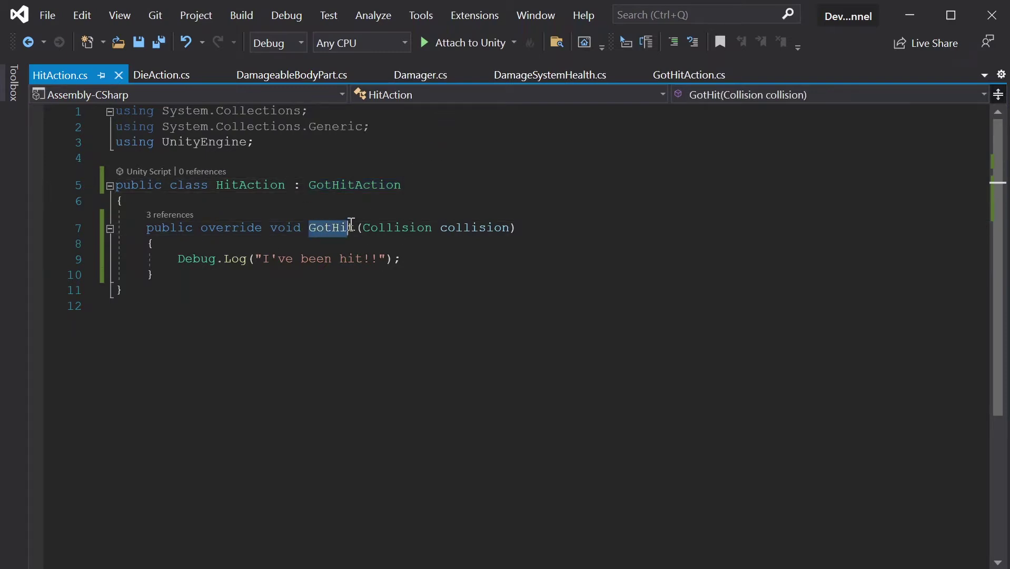
{"action": "key", "text": "Down"}
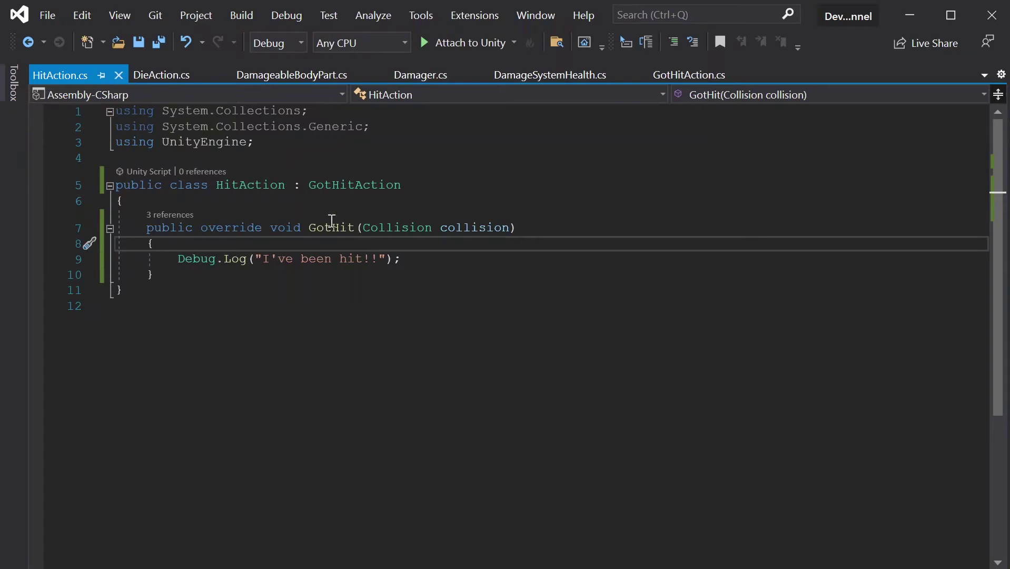
{"action": "left_click_drag", "start_coordinate": [178, 260], "coordinate": [419, 256]}
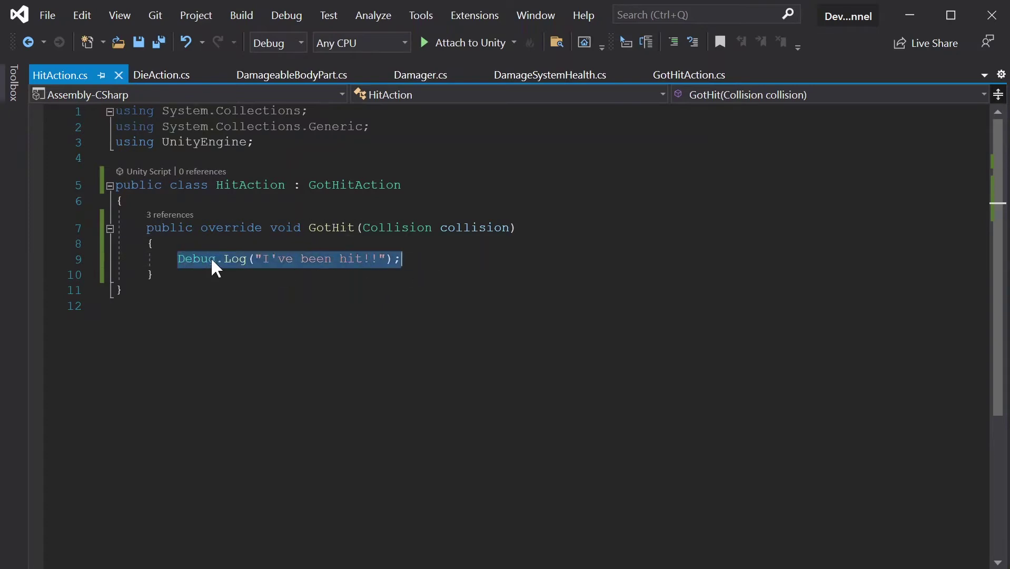
{"action": "left_click", "coordinate": [422, 259]}
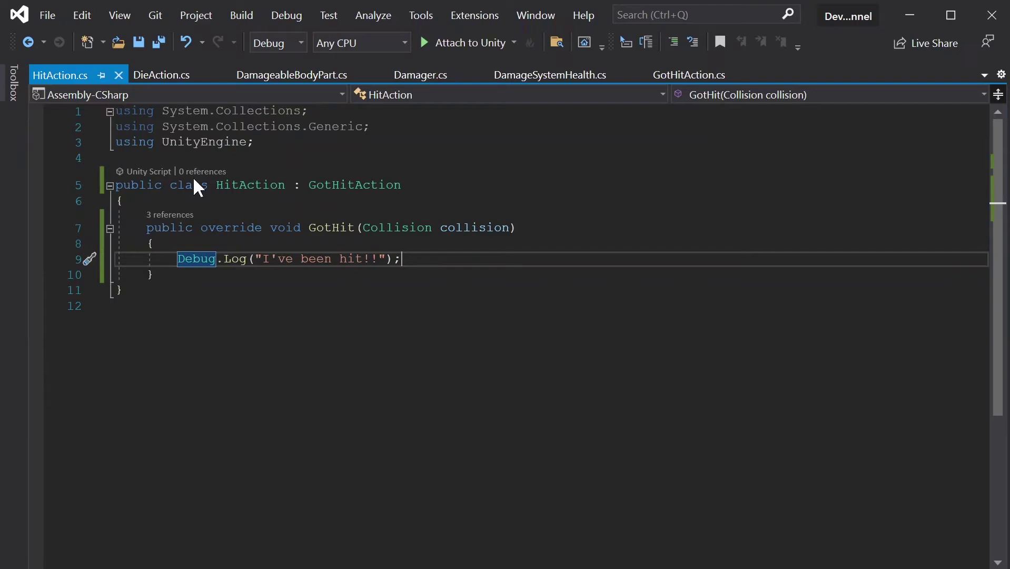
Examine the DieAction script's base class and the log statement in its GotHit override
{"action": "left_click", "coordinate": [155, 73]}
{"action": "left_click_drag", "start_coordinate": [309, 185], "coordinate": [406, 185]}
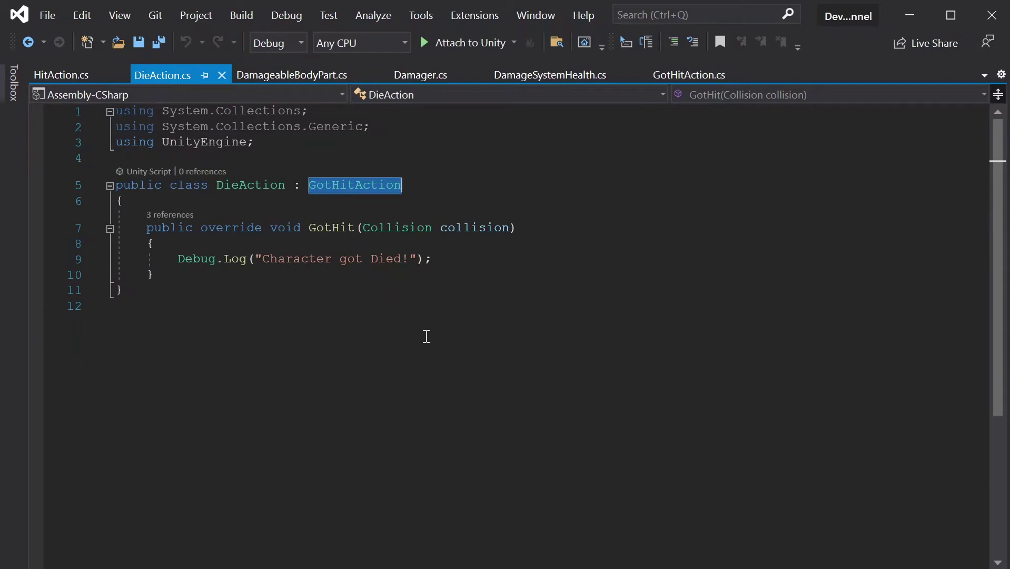
{"action": "left_click_drag", "start_coordinate": [178, 259], "coordinate": [433, 259]}
{"action": "left_click", "coordinate": [426, 291]}
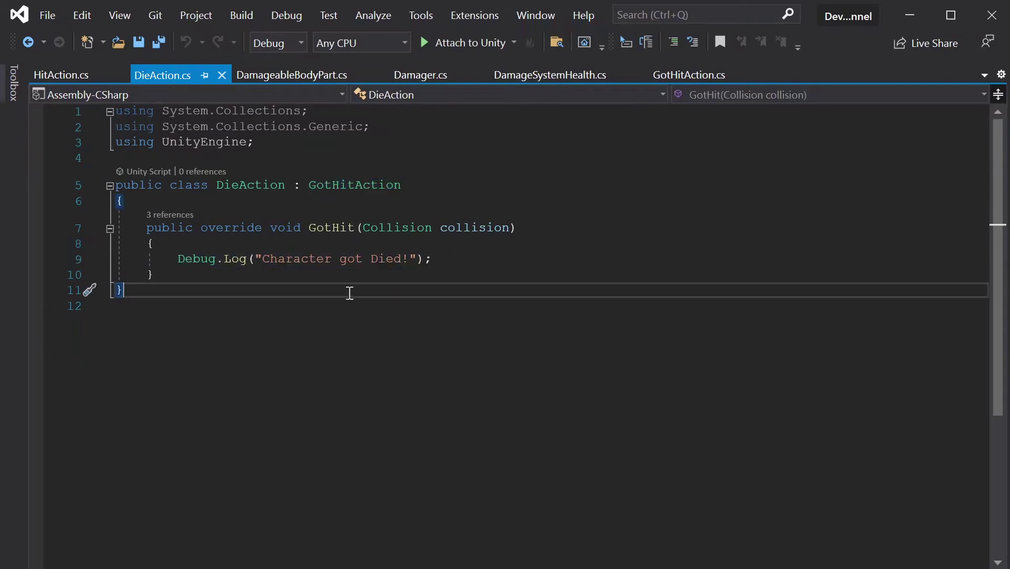
Back in Unity, attach DieAction and HitAction to the female peasant character and assign them to its Die Action and Hit references
{"action": "key", "text": "alt+Tab"}
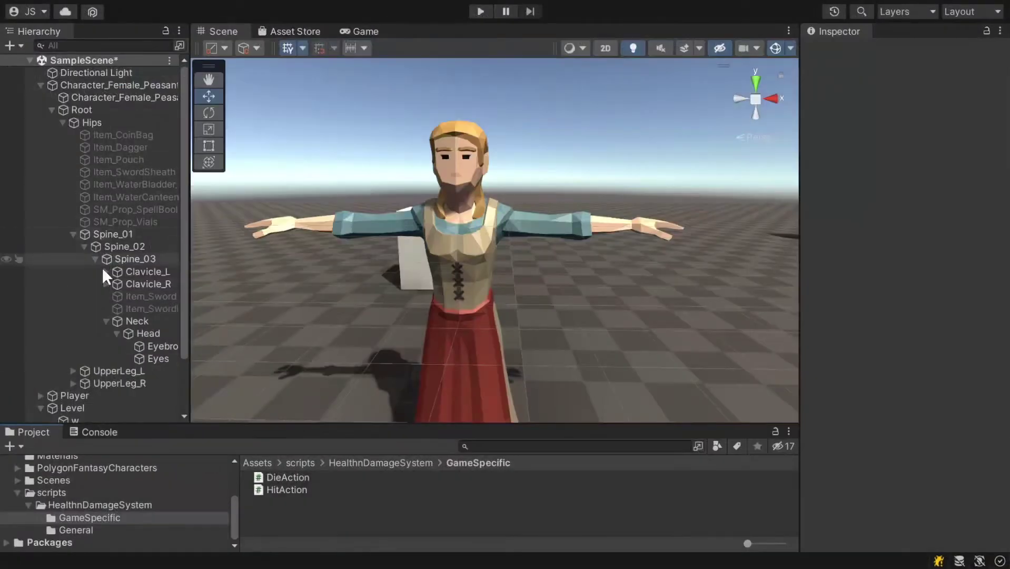
{"action": "left_click", "coordinate": [71, 84]}
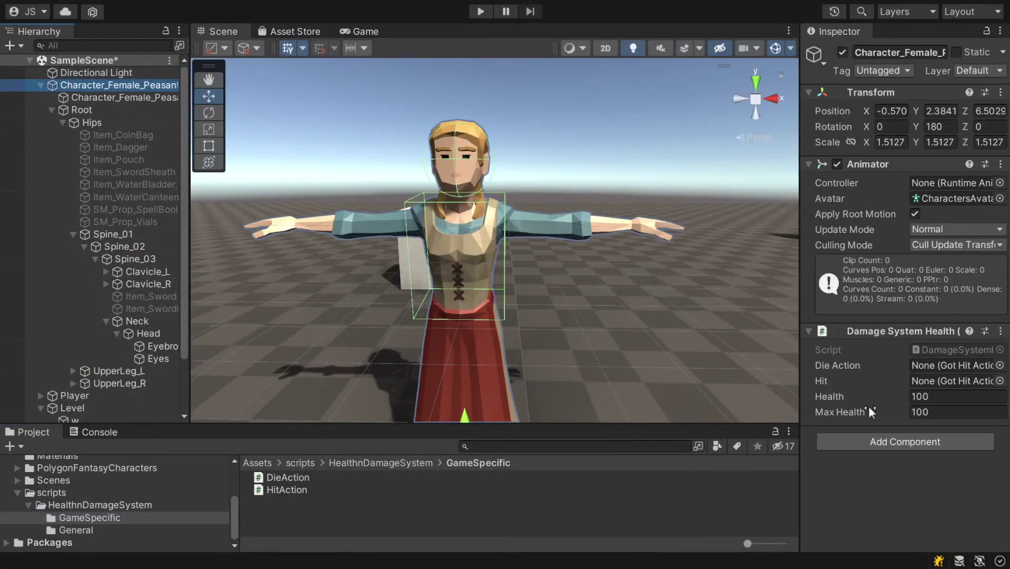
{"action": "left_click_drag", "start_coordinate": [282, 478], "coordinate": [843, 495]}
{"action": "left_click_drag", "start_coordinate": [891, 433], "coordinate": [945, 363]}
{"action": "left_click_drag", "start_coordinate": [871, 474], "coordinate": [935, 383]}
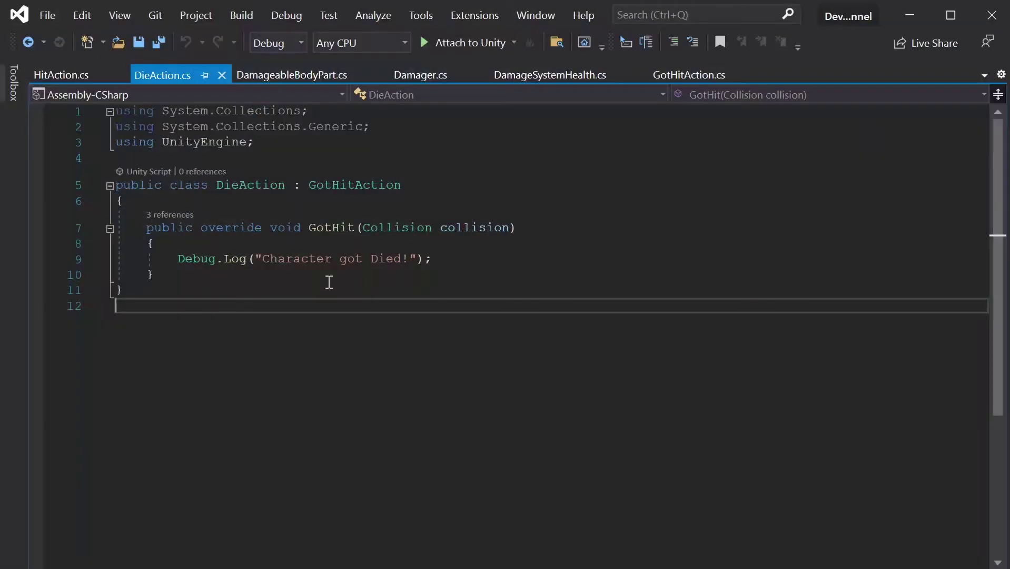
{"action": "left_click_drag", "start_coordinate": [175, 258], "coordinate": [479, 255]}
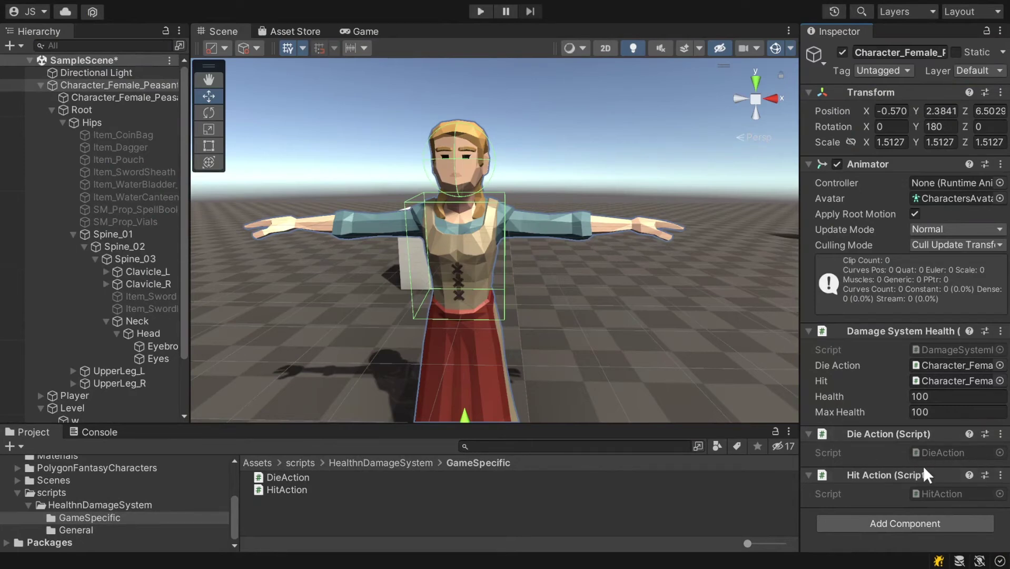
Attach the Damager script to the projectile sphere
{"action": "left_click", "coordinate": [42, 84]}
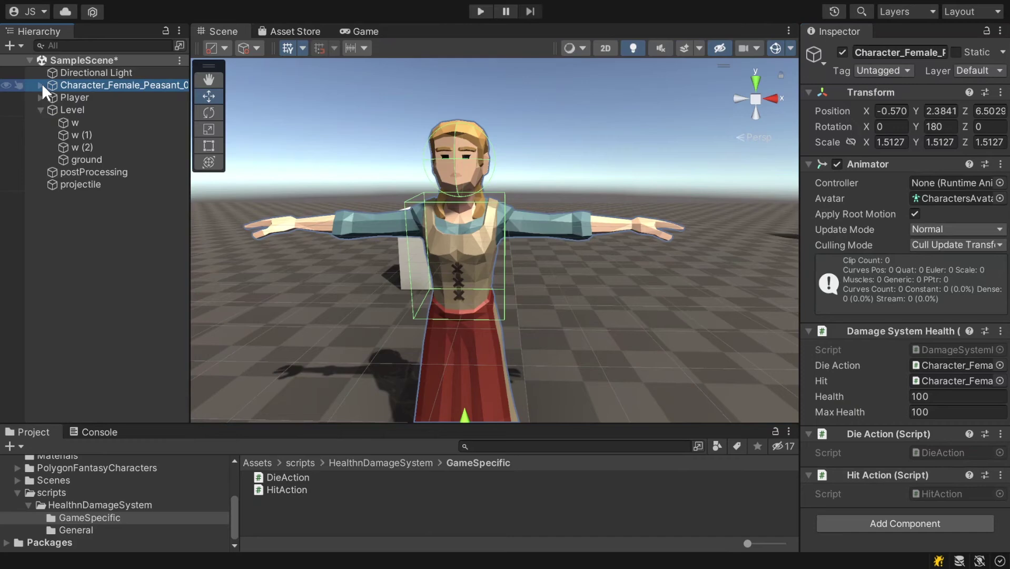
{"action": "left_click", "coordinate": [97, 185]}
{"action": "key", "text": "f"}
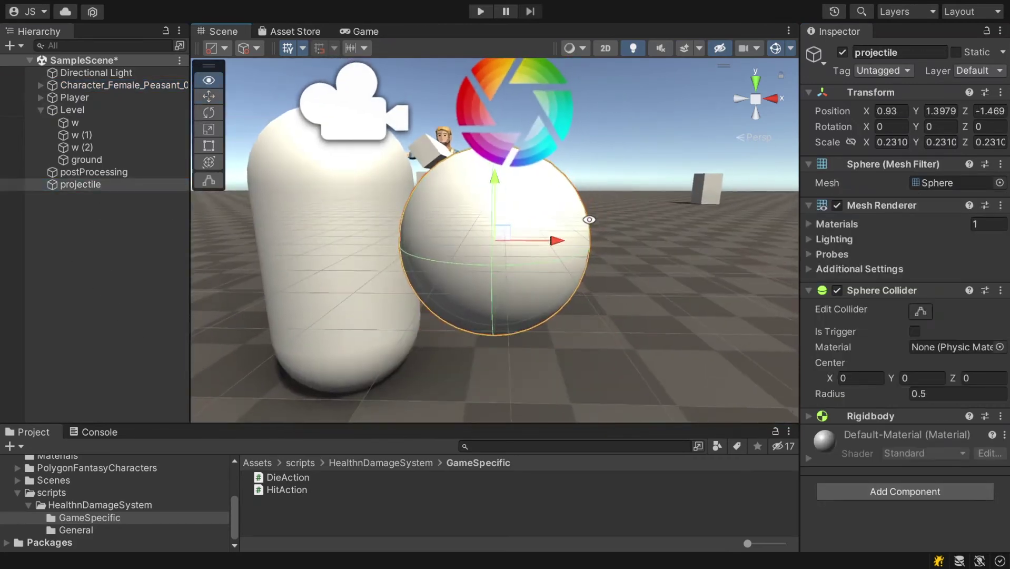
{"action": "left_click_drag", "start_coordinate": [590, 219], "coordinate": [442, 281], "text": "alt"}
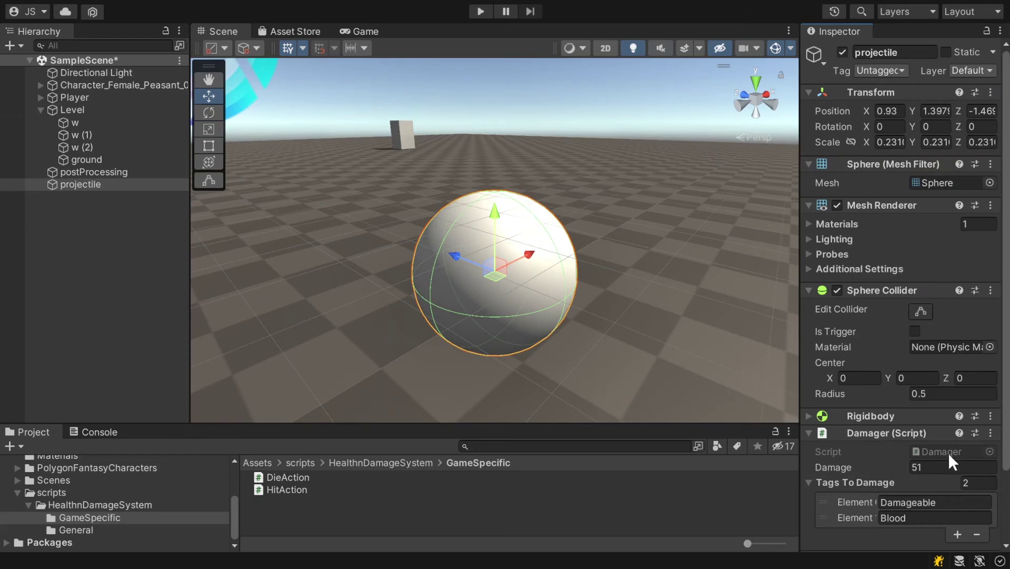
In the projectile's Damager component, remove the Blood entry from Tags To Damage and set Damage to 10
{"action": "scroll", "coordinate": [942, 449], "scroll_direction": "down", "scroll_amount": 1}
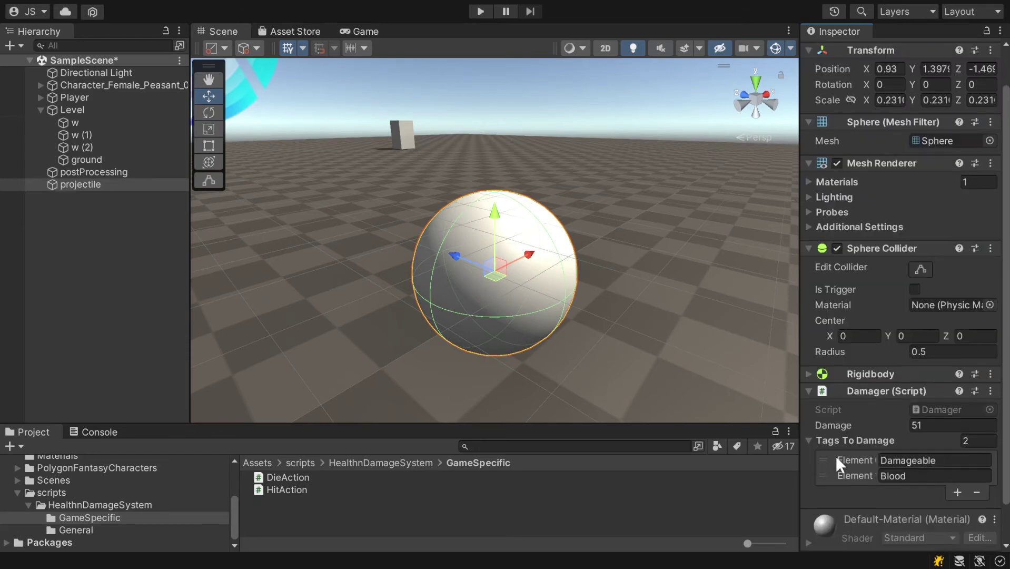
{"action": "left_click", "coordinate": [855, 475]}
{"action": "left_click", "coordinate": [978, 492]}
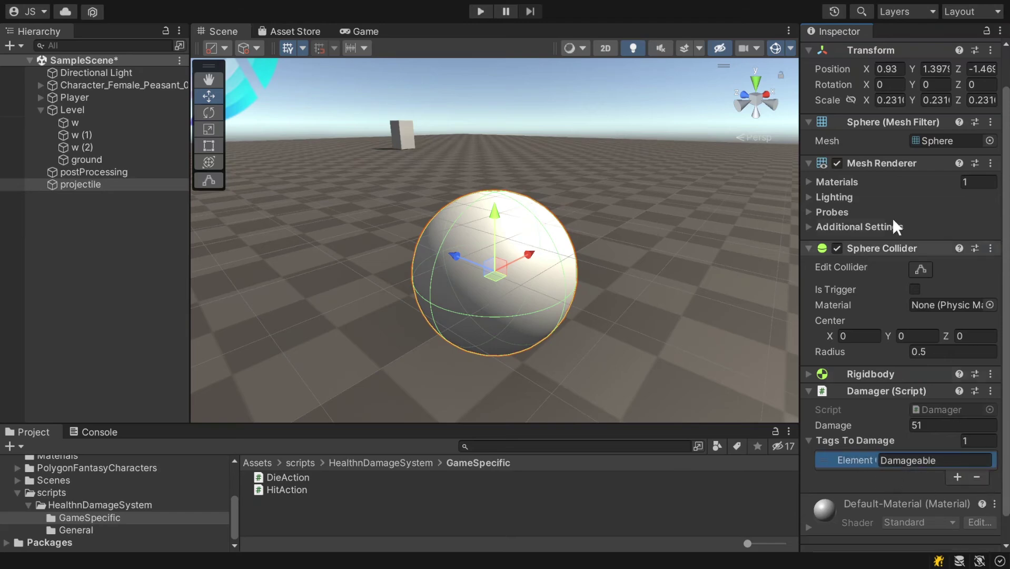
{"action": "left_click", "coordinate": [923, 425]}
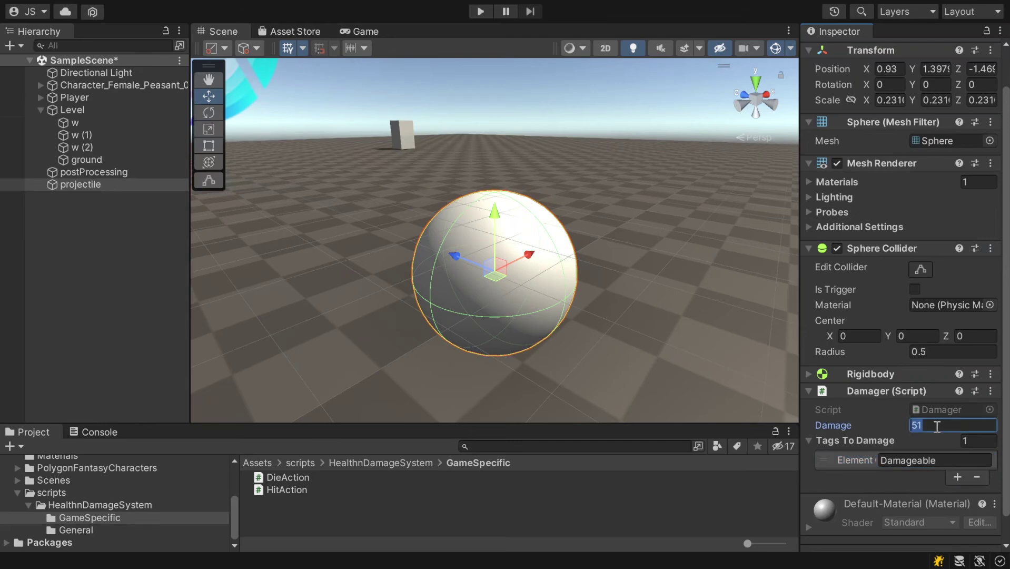
{"action": "type", "text": "1"}
Run the game, fire projectiles at the female peasant character and inspect her Health value
{"action": "left_click", "coordinate": [479, 12]}
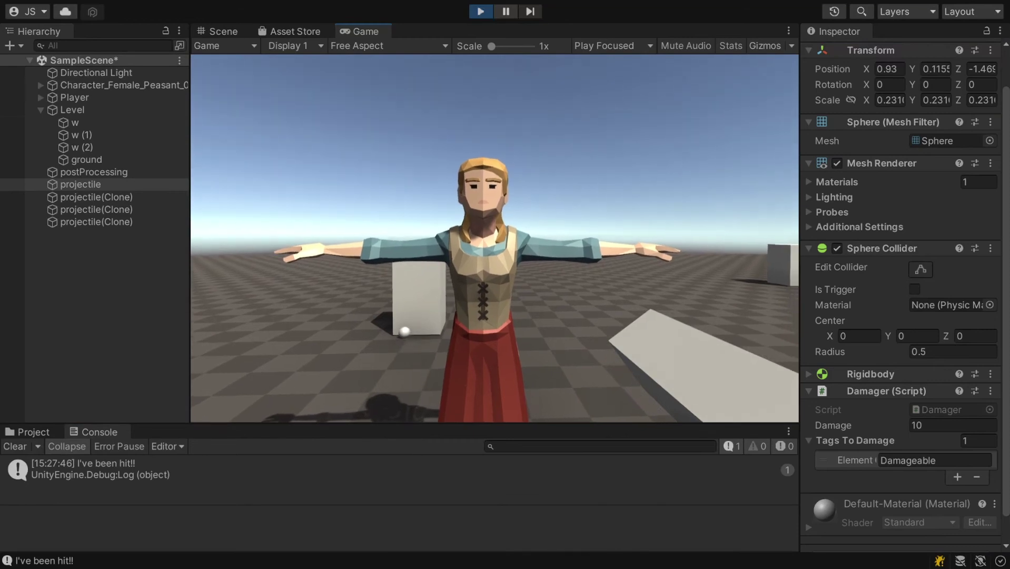
{"action": "left_click", "coordinate": [81, 84]}
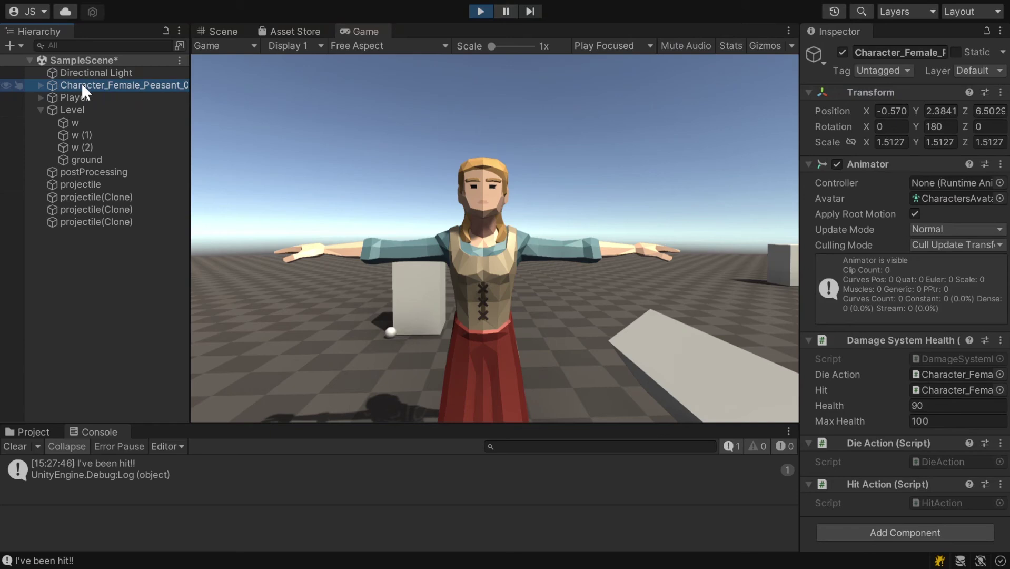
{"action": "left_click", "coordinate": [924, 405]}
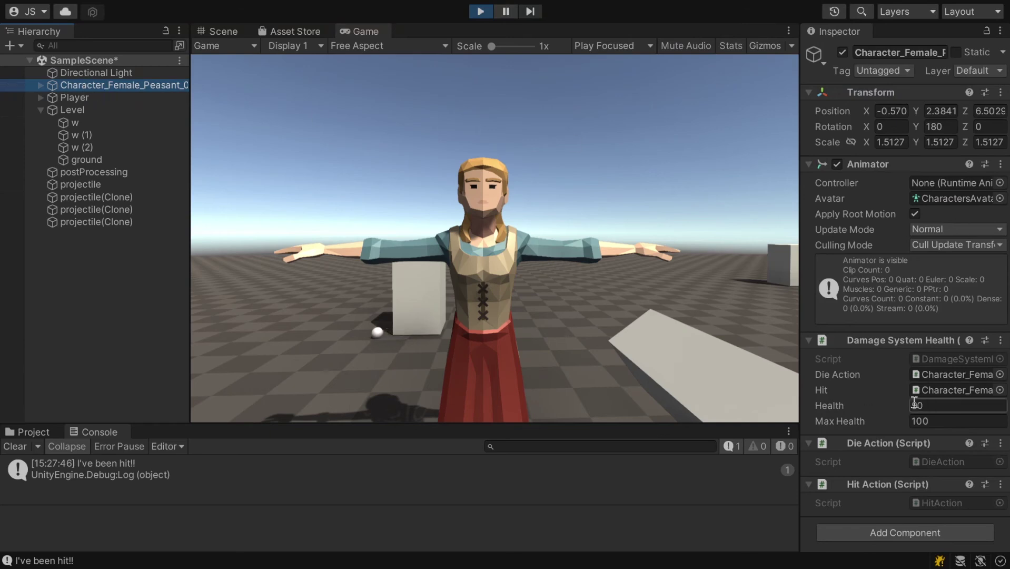
Fire several more projectiles at the female peasant's body to test how each hit affects her Health
{"action": "left_click", "coordinate": [660, 287]}
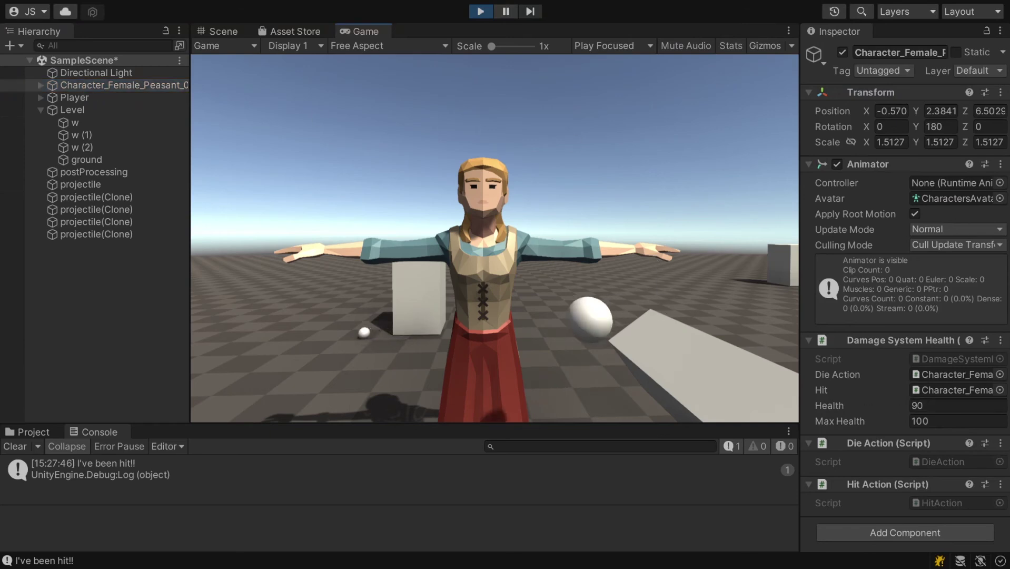
{"action": "left_click", "coordinate": [495, 238]}
{"action": "left_click", "coordinate": [495, 238]}
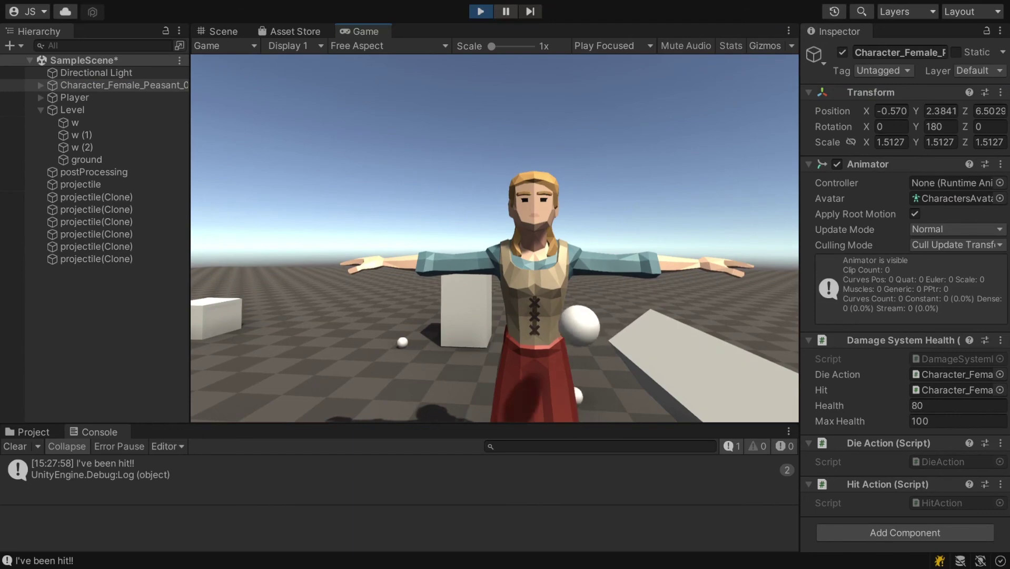
{"action": "left_click", "coordinate": [494, 238]}
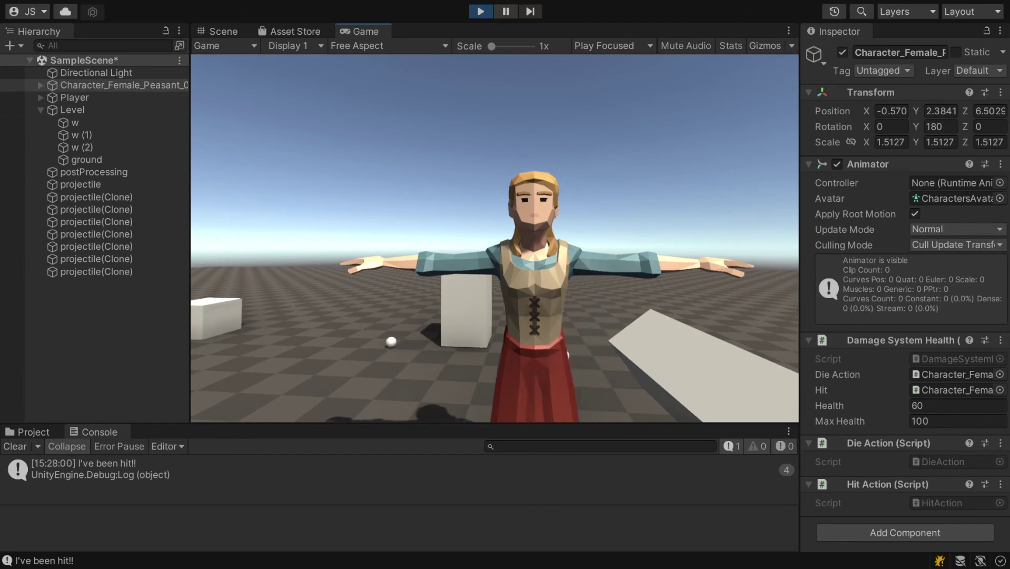
{"action": "left_click", "coordinate": [494, 239]}
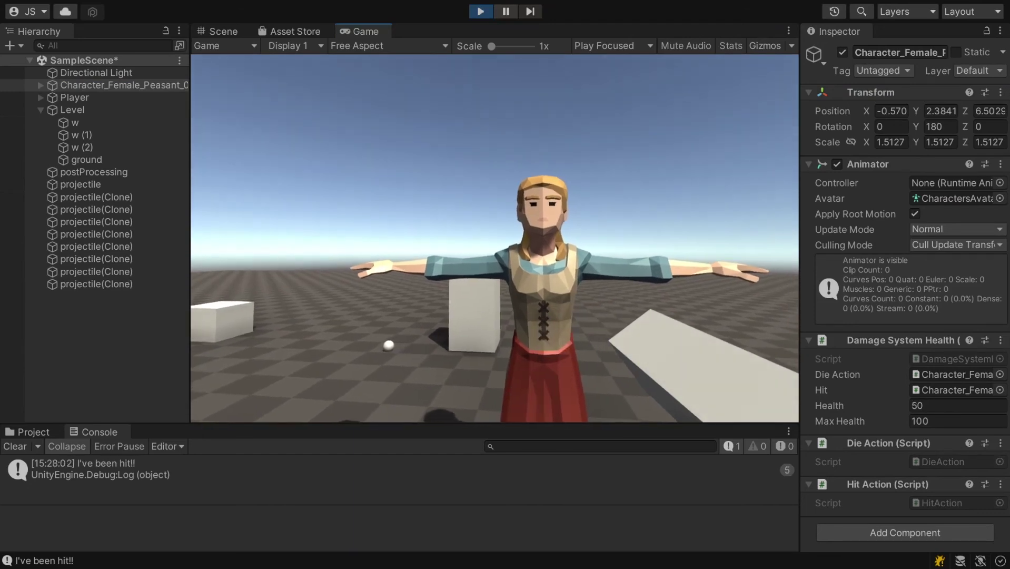
Walk the player up to the female peasant and shoot her head until her health runs out, checking the death log message
{"action": "key", "text": "w"}
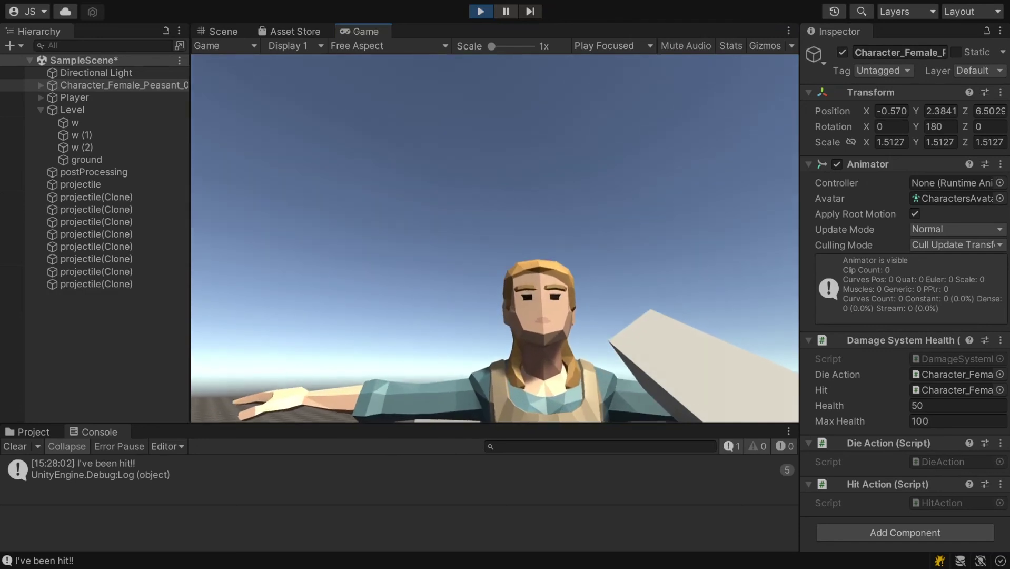
{"action": "left_click", "coordinate": [495, 238]}
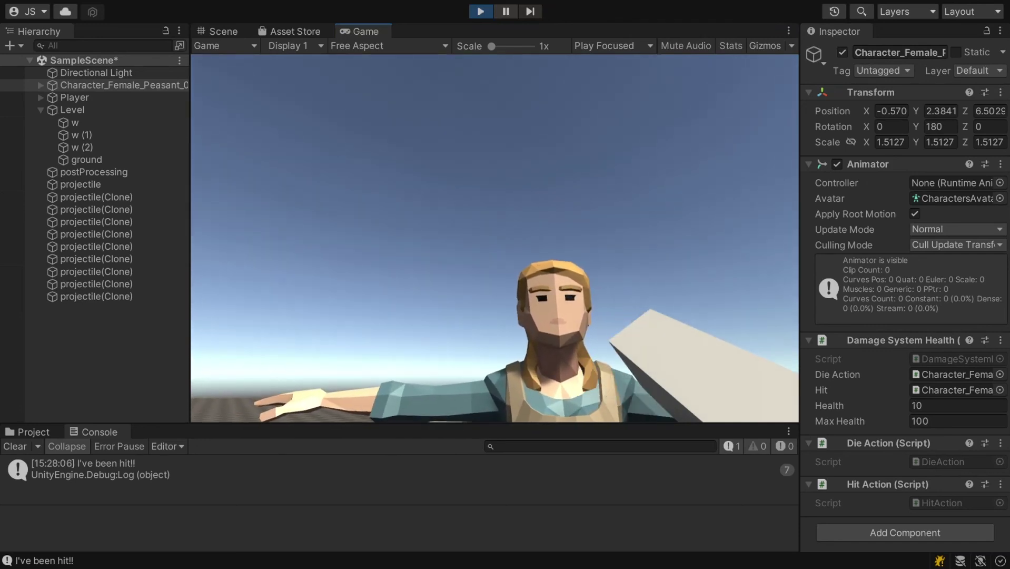
{"action": "key", "text": "s"}
{"action": "key", "text": "w"}
{"action": "key", "text": "s"}
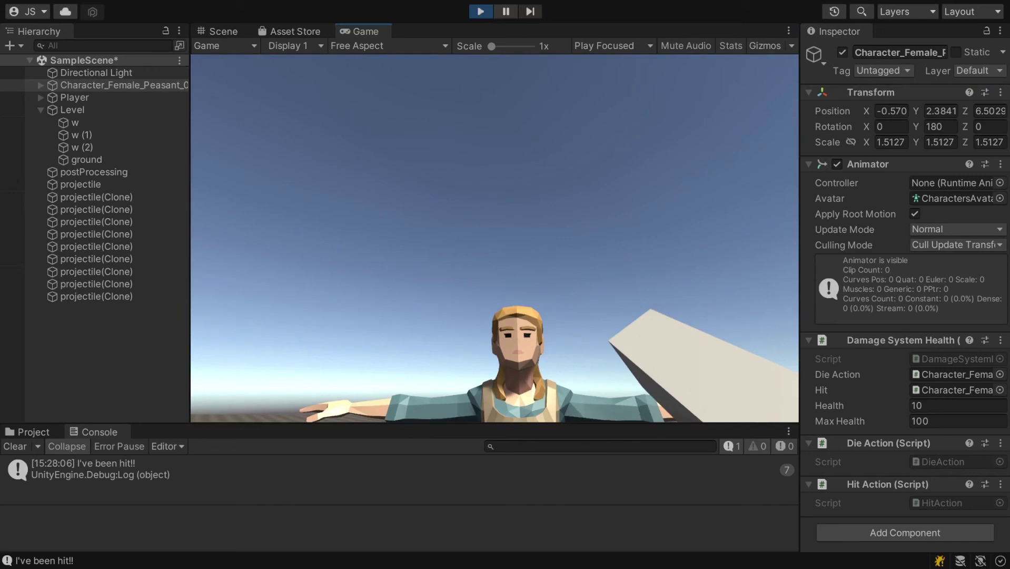
{"action": "key", "text": "w"}
{"action": "key", "text": "w"}
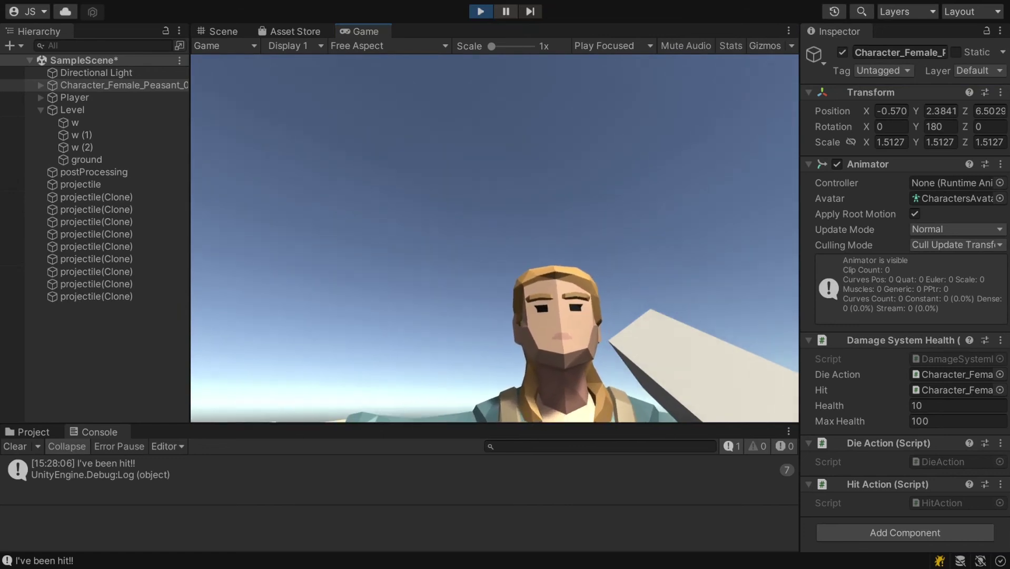
{"action": "left_click", "coordinate": [494, 238]}
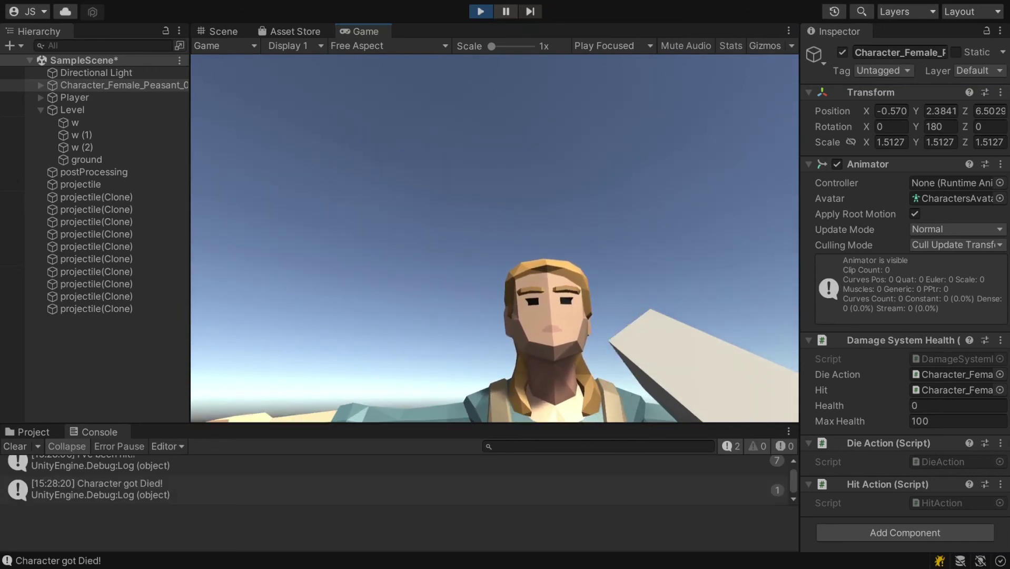
{"action": "key", "text": "s"}
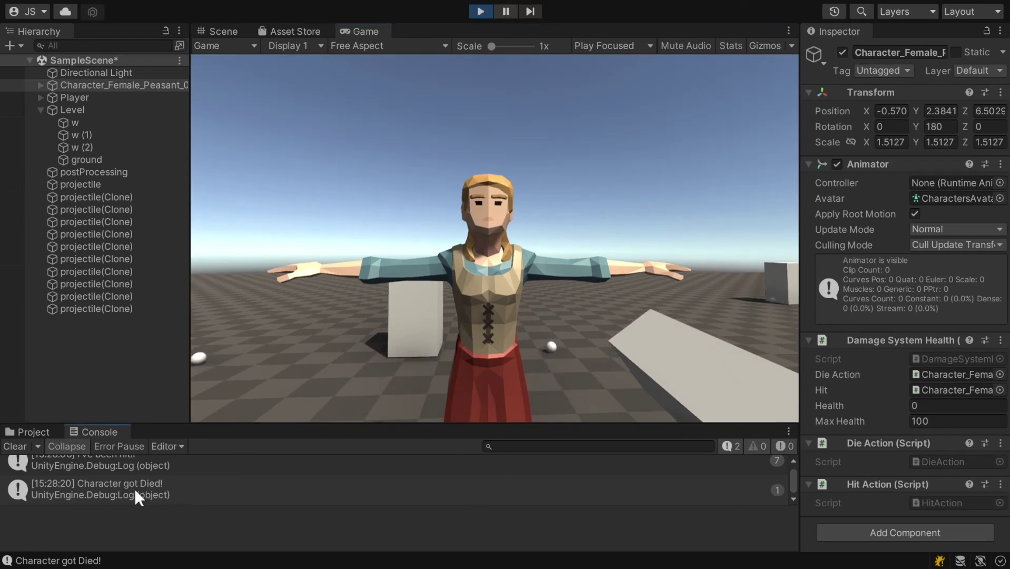
Open the DieAction script from the death log entry and examine the Debug.Log statement in its GotHit override
{"action": "double_click", "coordinate": [155, 493]}
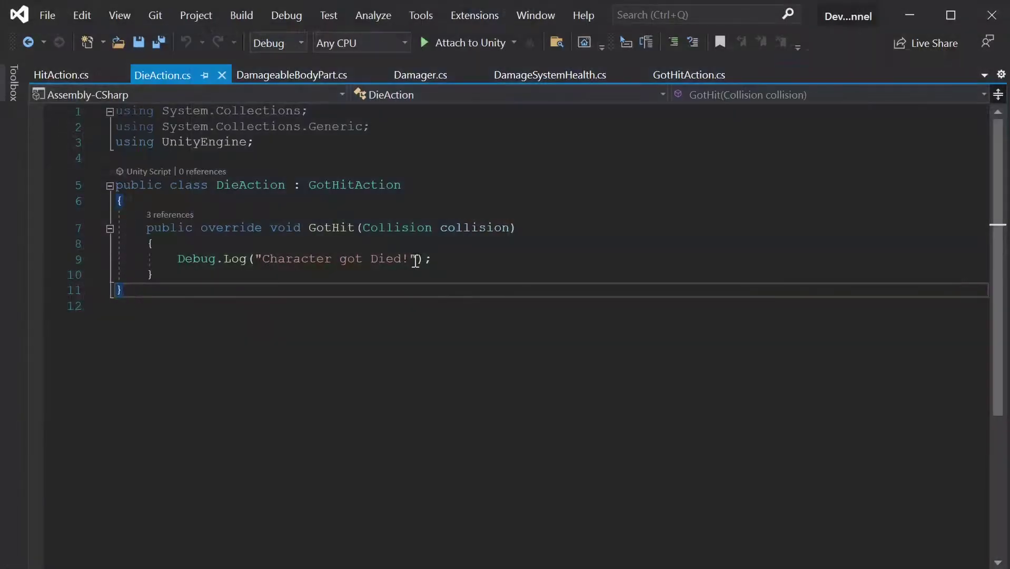
{"action": "left_click_drag", "start_coordinate": [169, 259], "coordinate": [412, 280]}
{"action": "left_click", "coordinate": [316, 243]}
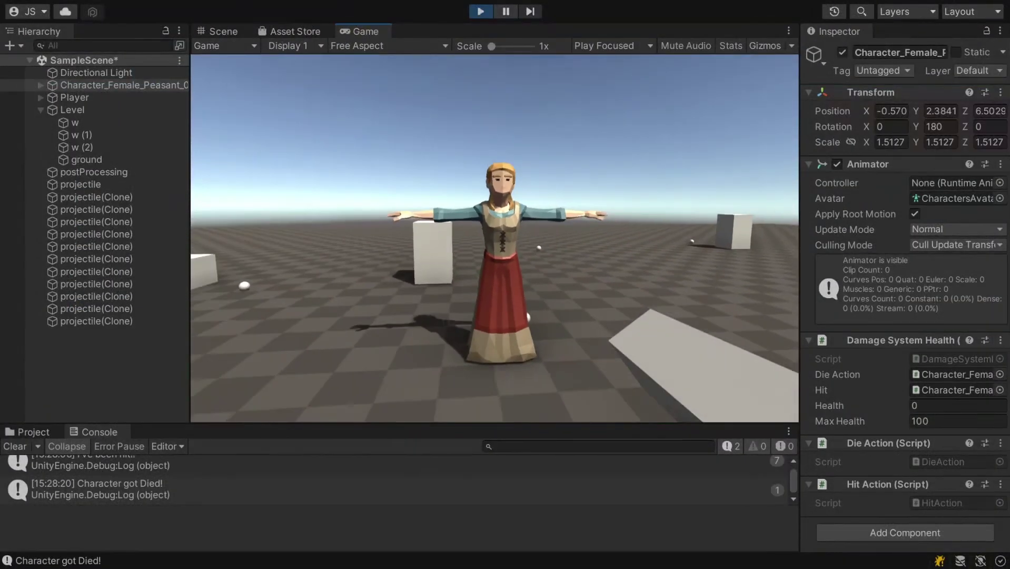
Return to the running game in Unity and walk the player toward the female peasant
{"action": "key", "text": "w"}
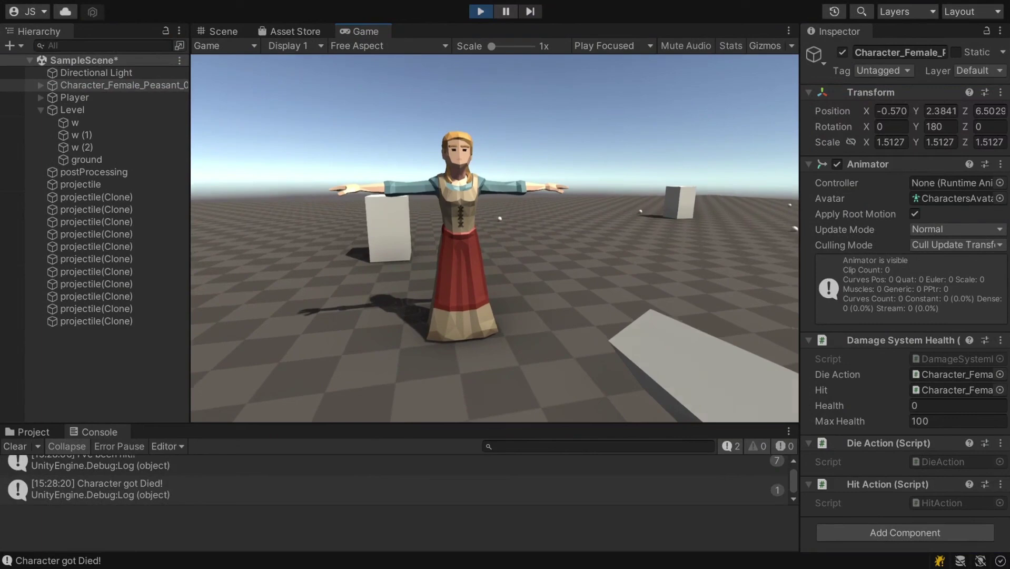
{"action": "key", "text": "w"}
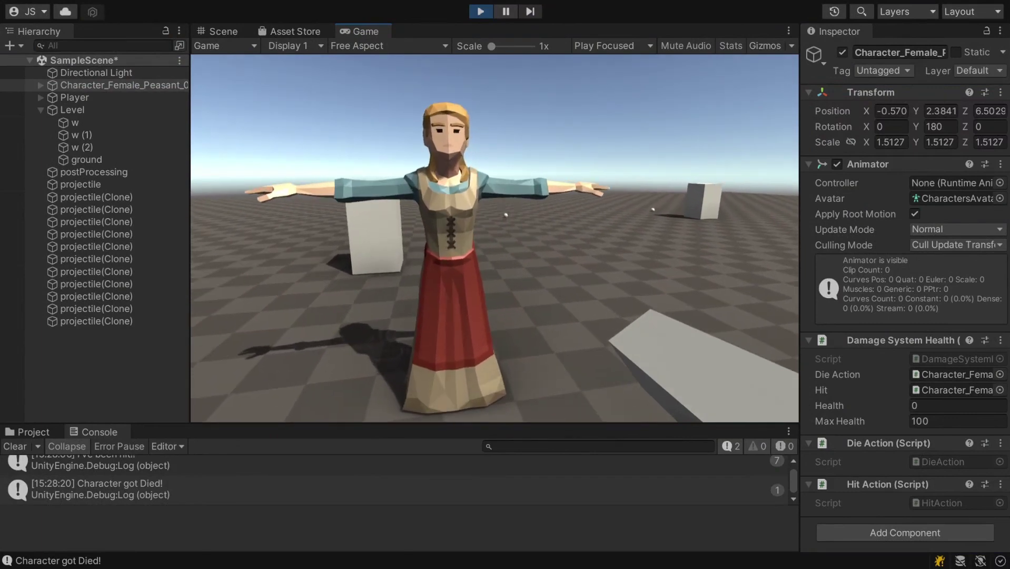